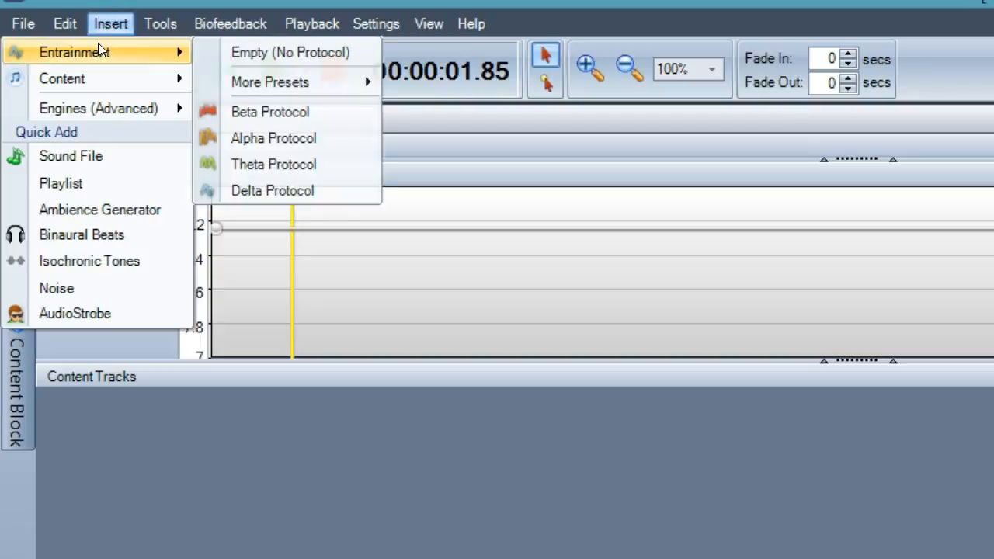
- Add an Isochronic Beats tone track to the session's content tracks
mouse_move(160, 73)
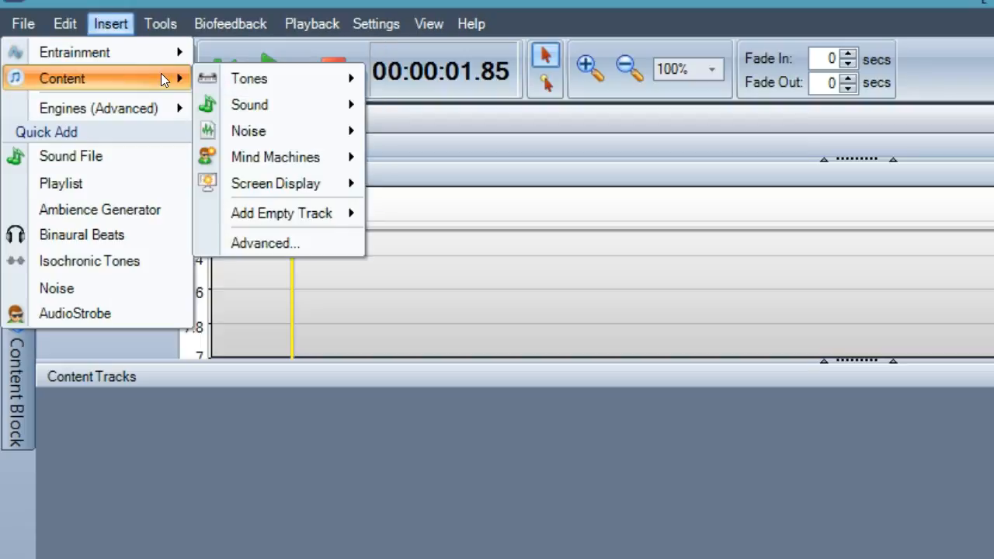
mouse_move(232, 77)
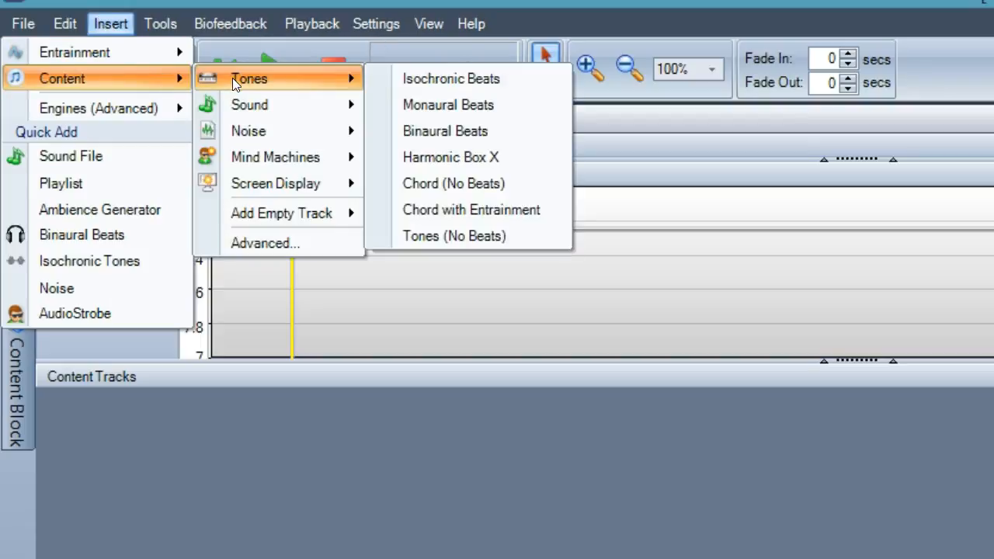
left_click(418, 80)
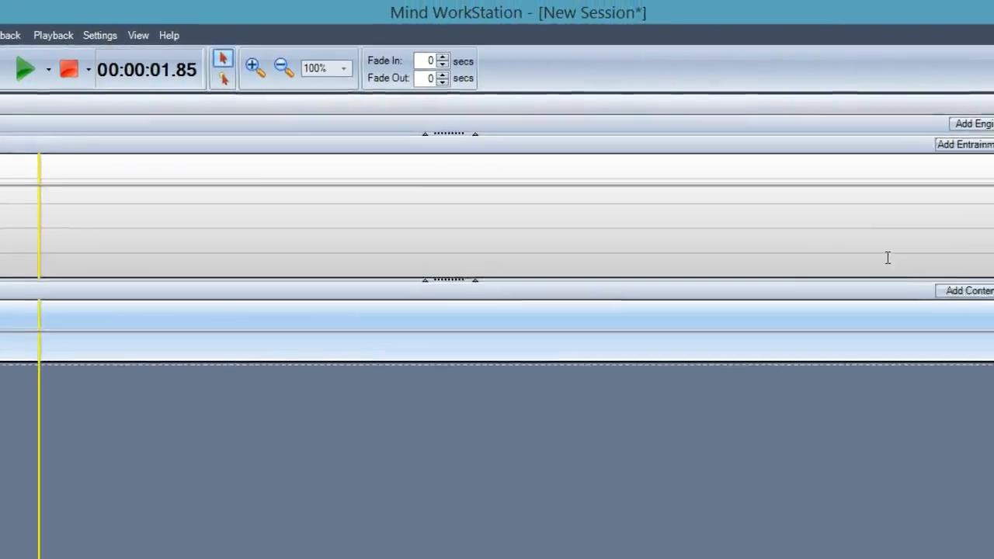
left_click(969, 289)
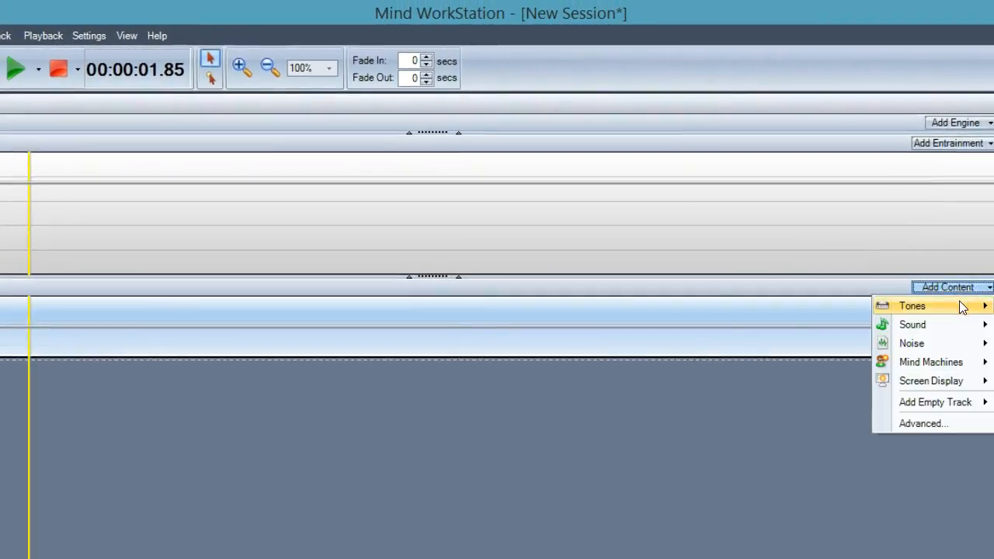
mouse_move(960, 306)
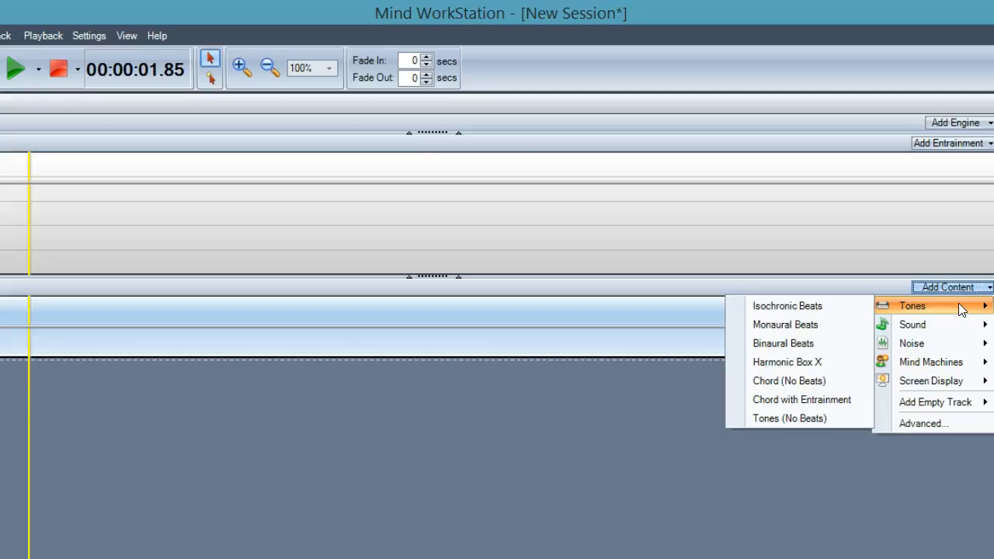
left_click(823, 290)
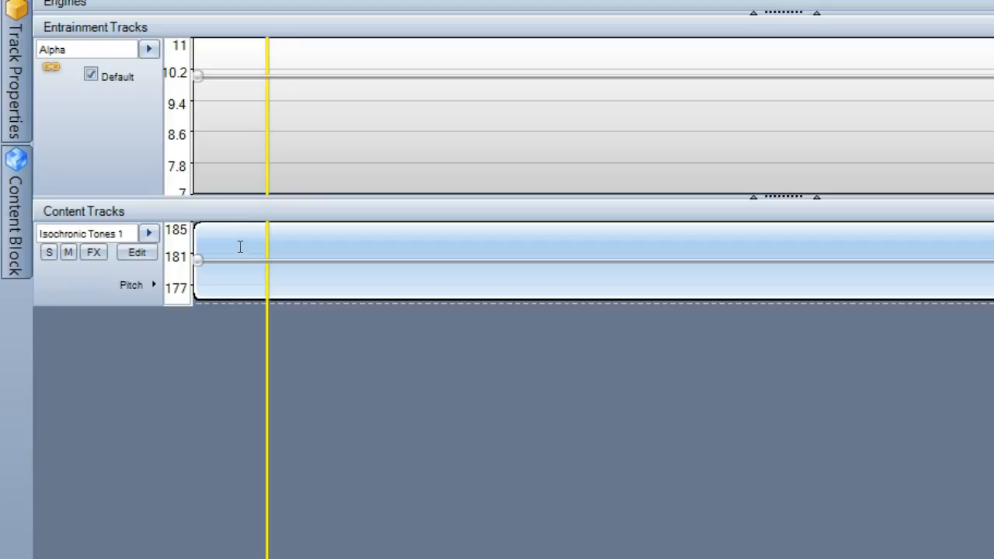
- Check the starting points of the Alpha entrainment and isochronic pitch curves, and play the session briefly to hear the tones
mouse_move(198, 84)
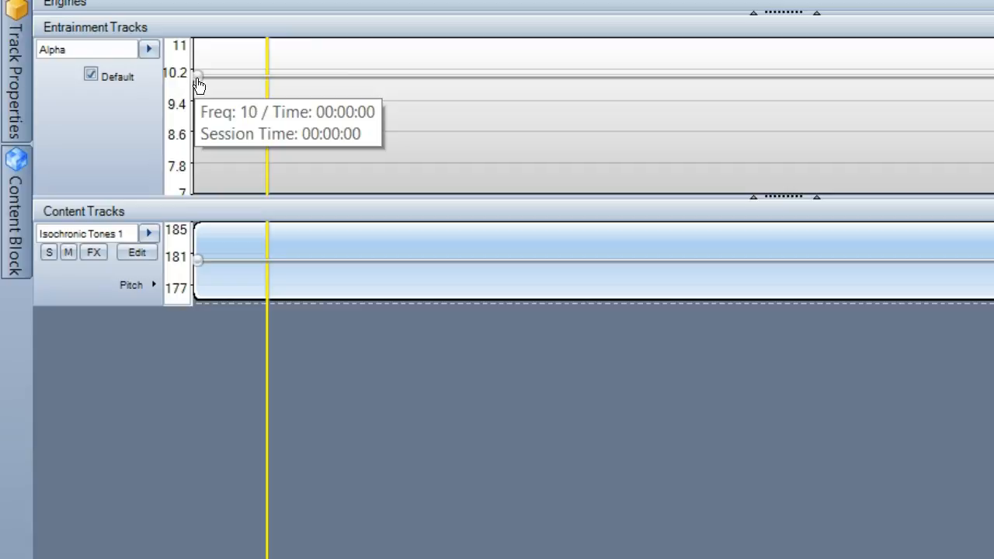
mouse_move(199, 267)
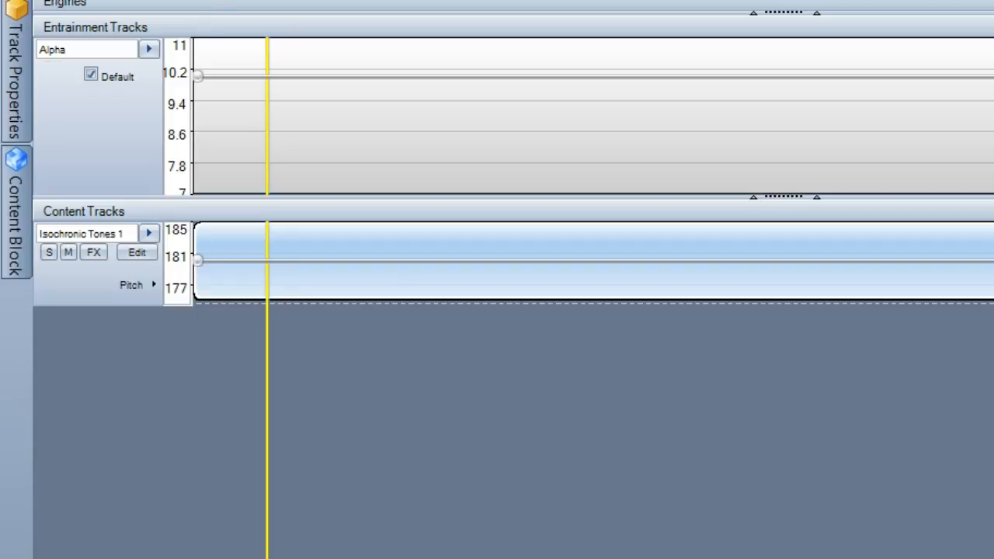
key("space")
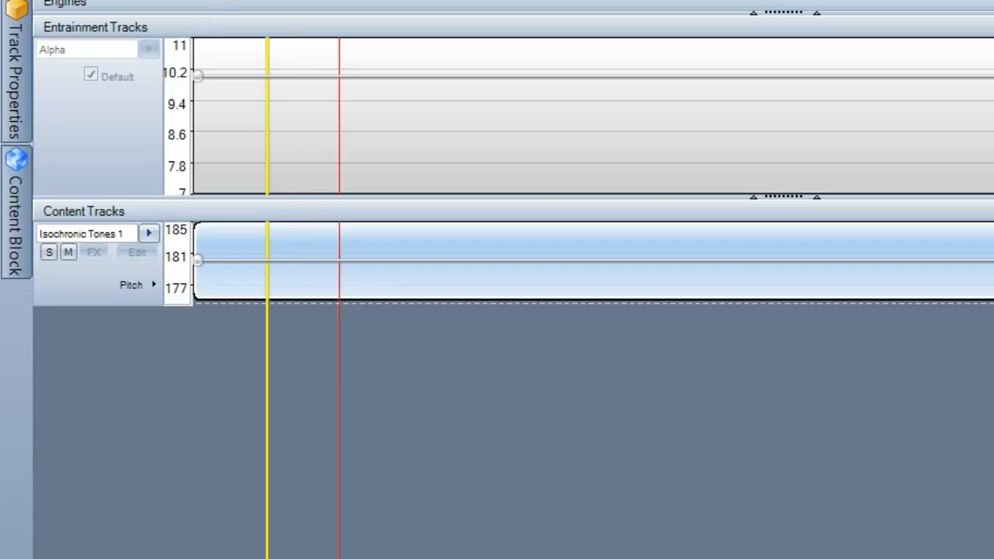
key("space")
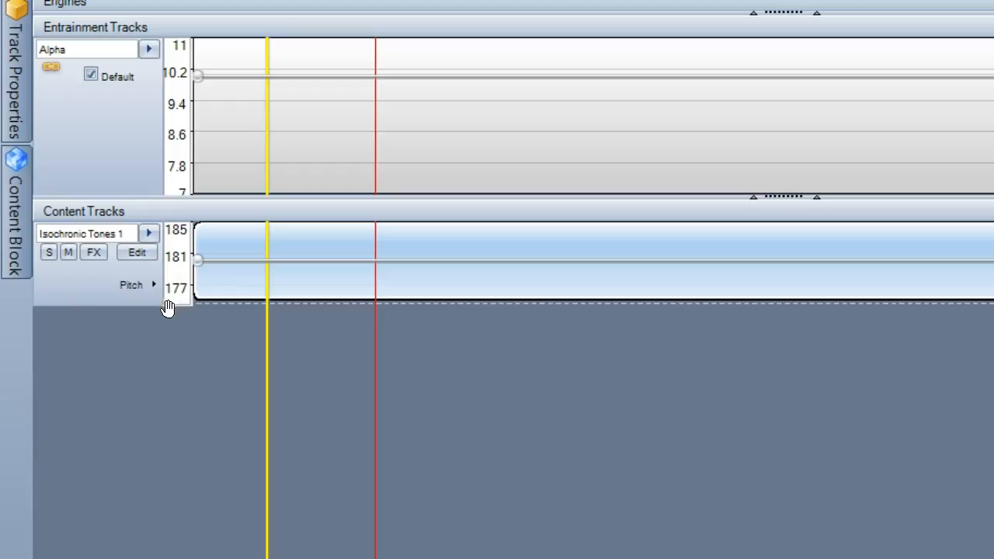
- Review the Isochronic Tones 1 track's editable parameters and its detailed edit view, and return to the session
left_click(140, 288)
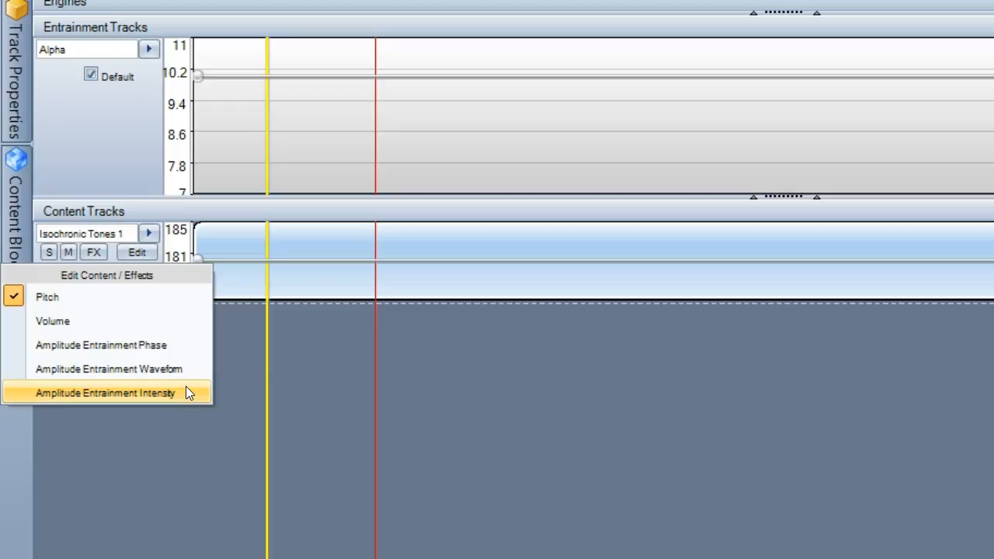
left_click(271, 345)
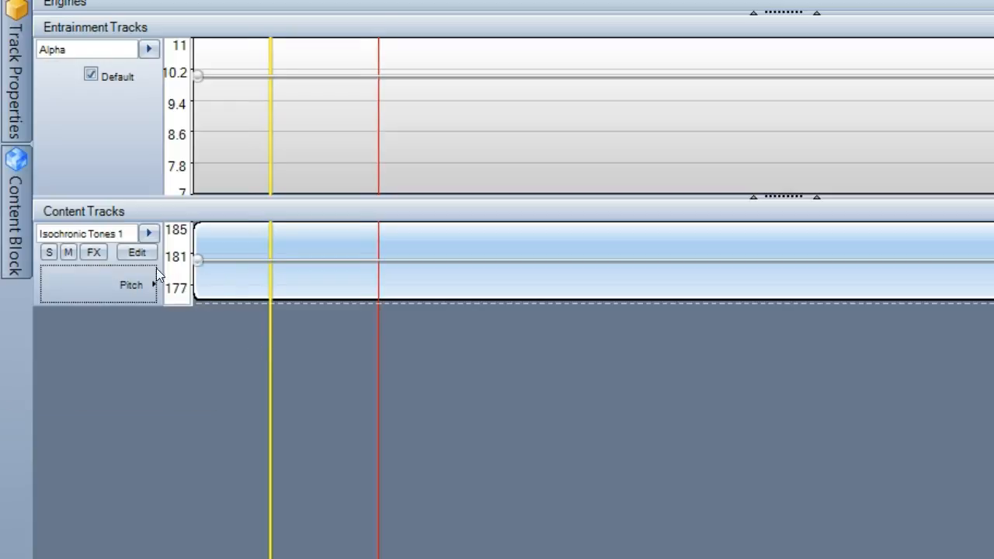
left_click(140, 253)
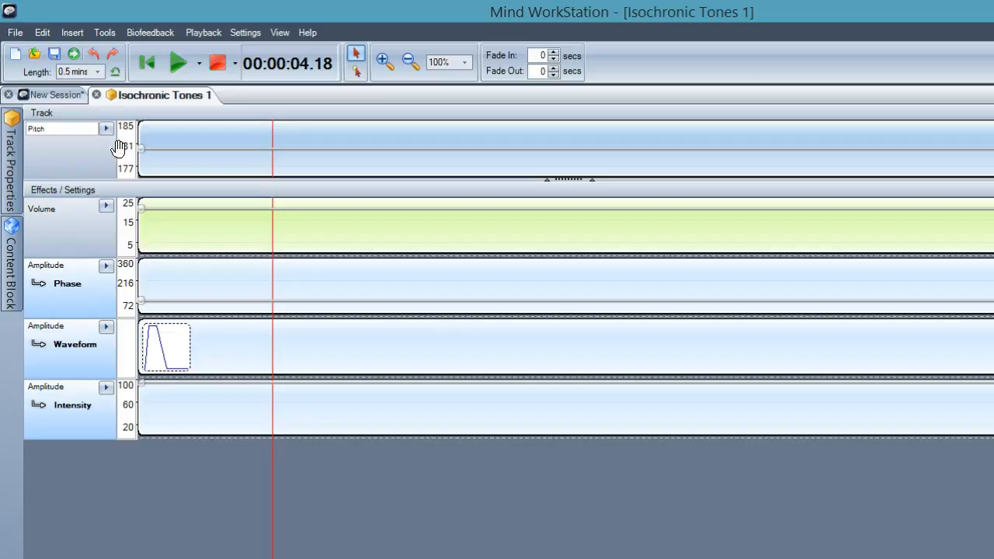
left_click(55, 95)
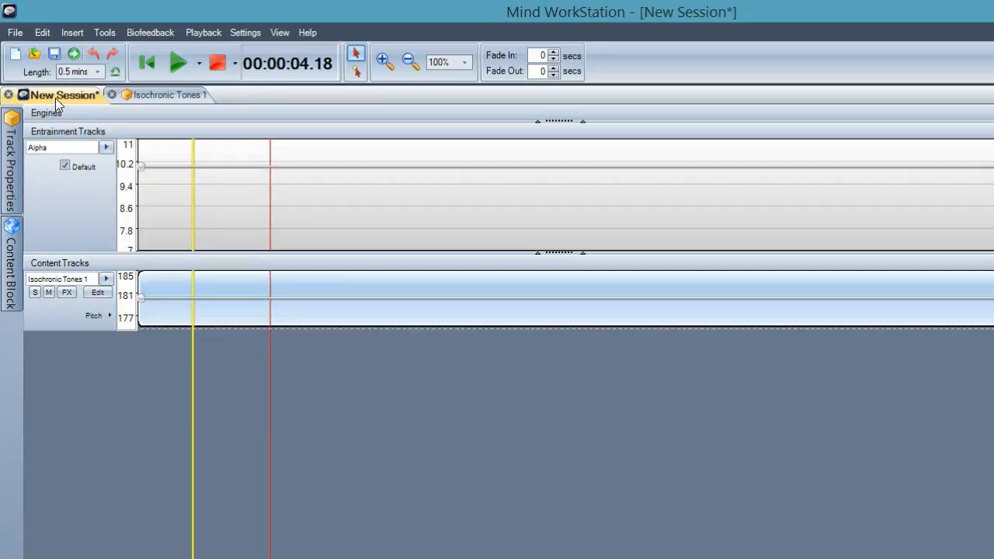
- Display the isochronic track's Amplitude Entrainment Phase, Waveform and Intensity settings in turn, and review its parameter list
left_click(98, 319)
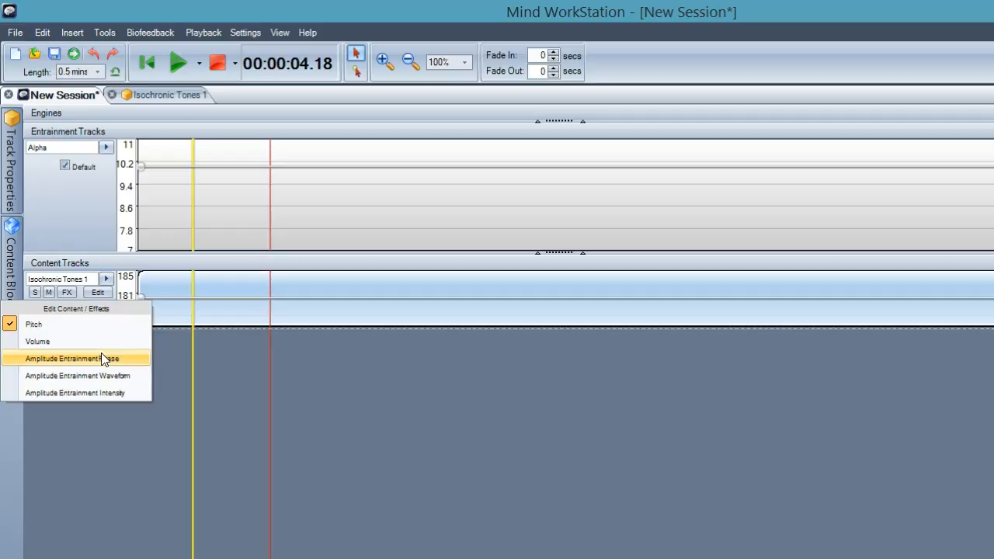
left_click(103, 358)
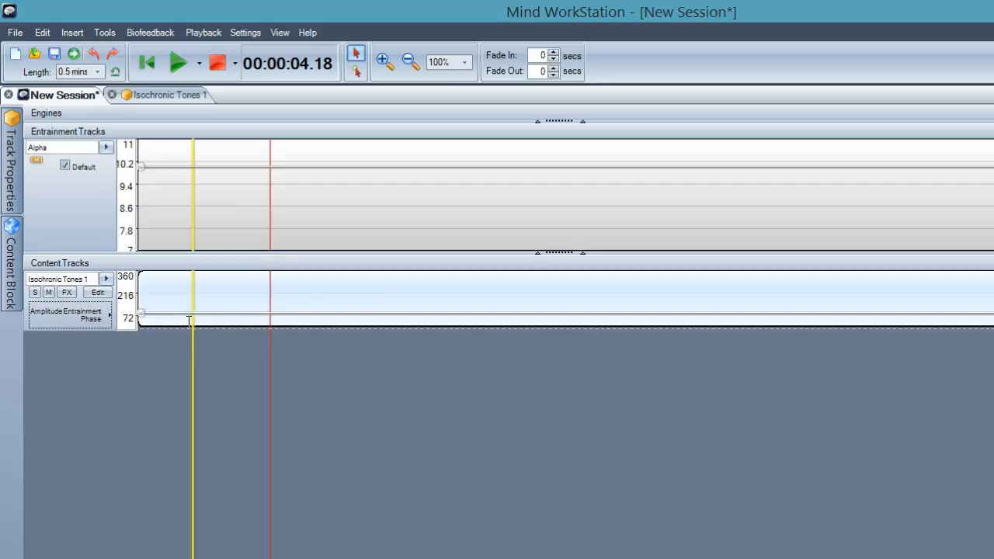
left_click(91, 325)
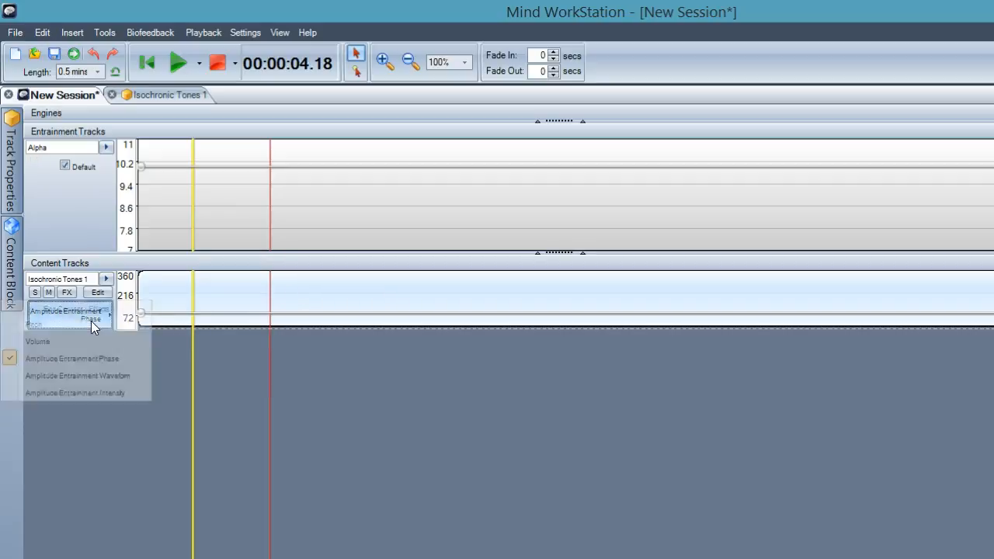
left_click(95, 373)
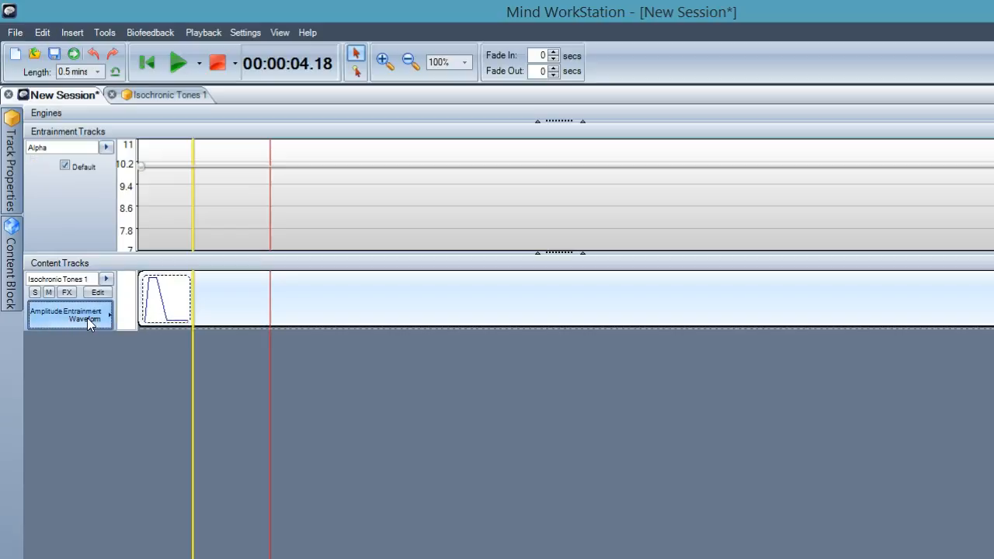
left_click(192, 312)
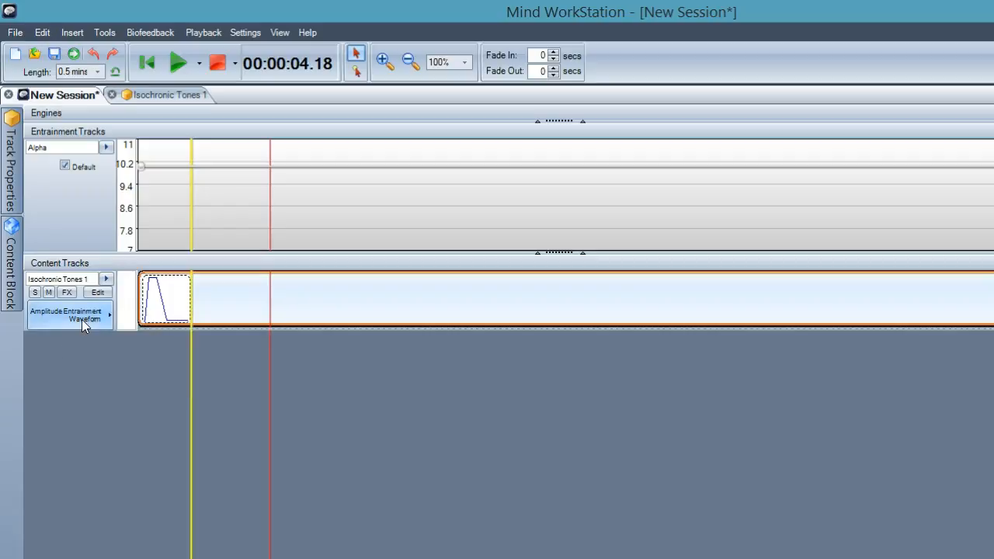
left_click(82, 319)
left_click(77, 392)
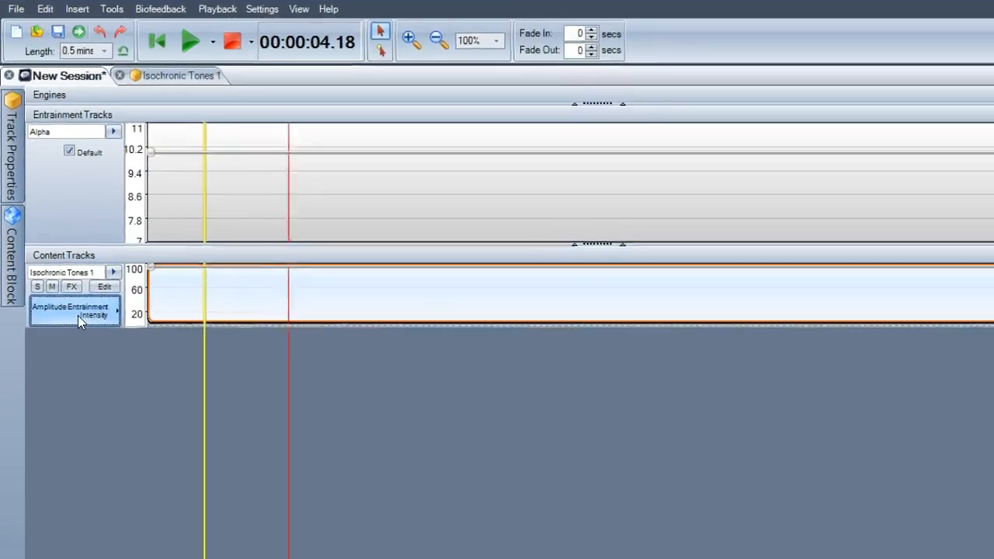
left_click(71, 315)
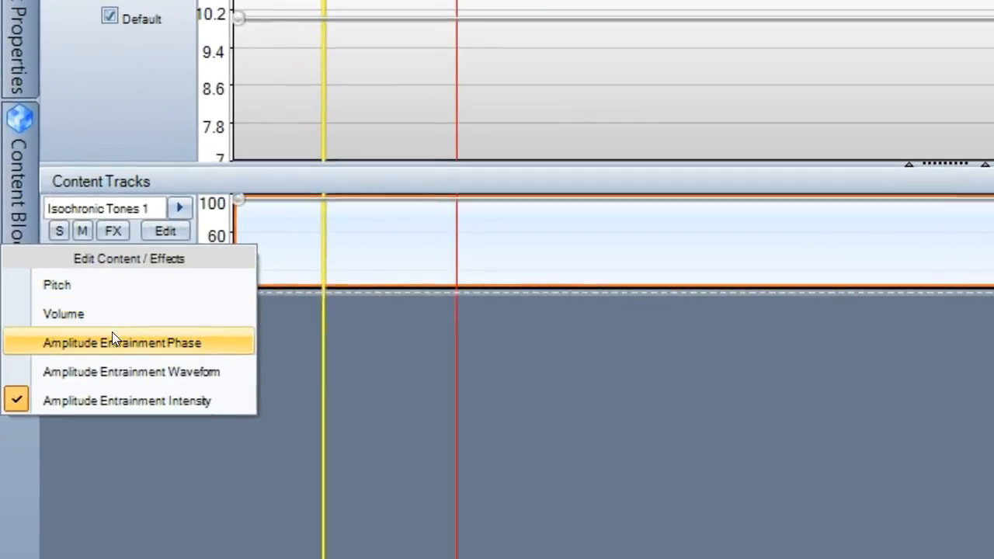
left_click(269, 246)
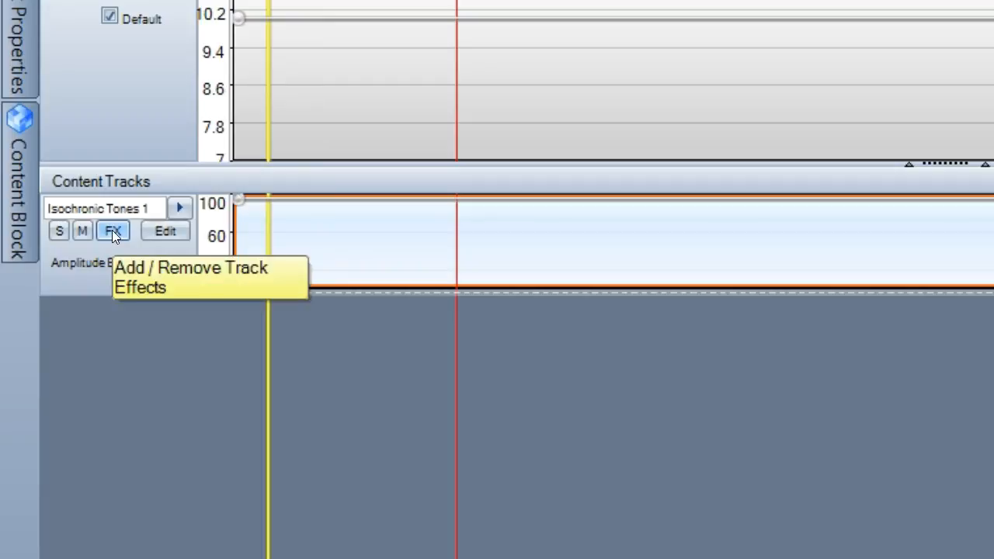
- Remove the Amplitude Entrainment effect from the Isochronic Tones 1 track
left_click(111, 230)
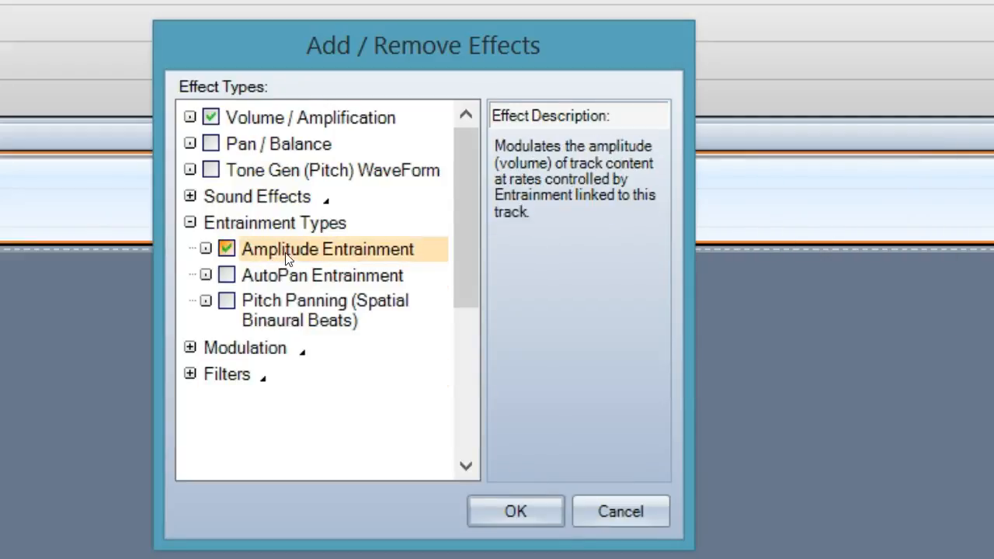
left_click(226, 248)
left_click(512, 506)
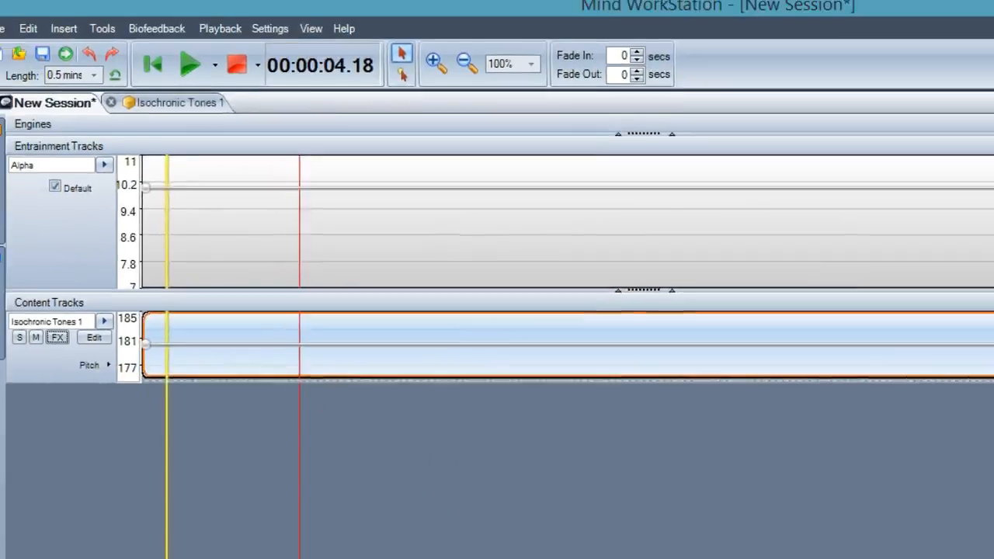
- Check the track's remaining editable parameters, play the session briefly without amplitude entrainment, and return to the start
left_click(115, 365)
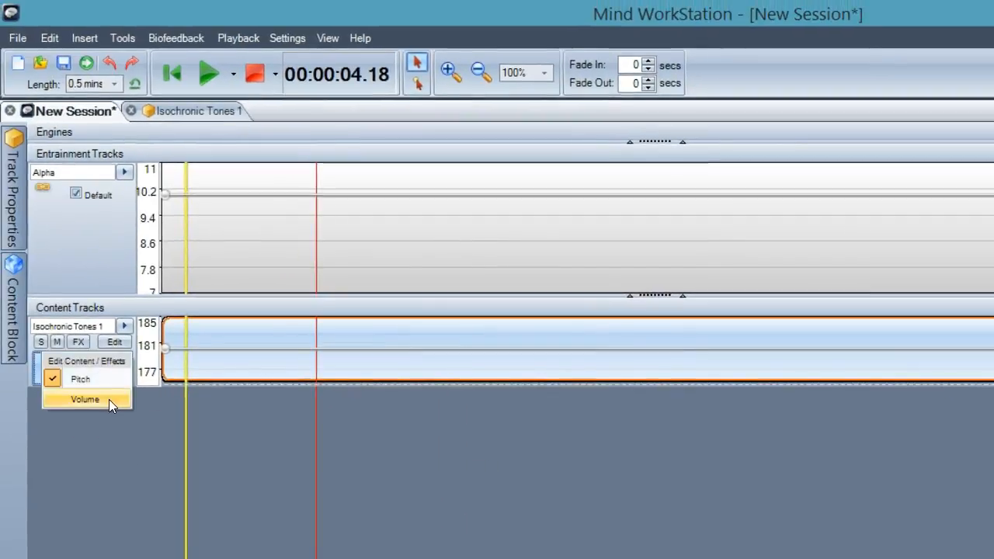
left_click(188, 111)
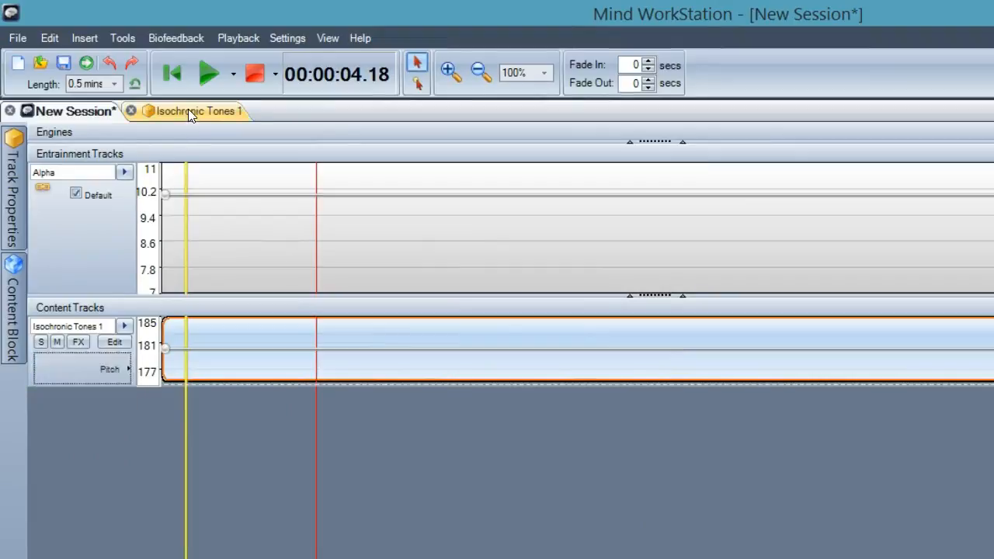
left_click(51, 111)
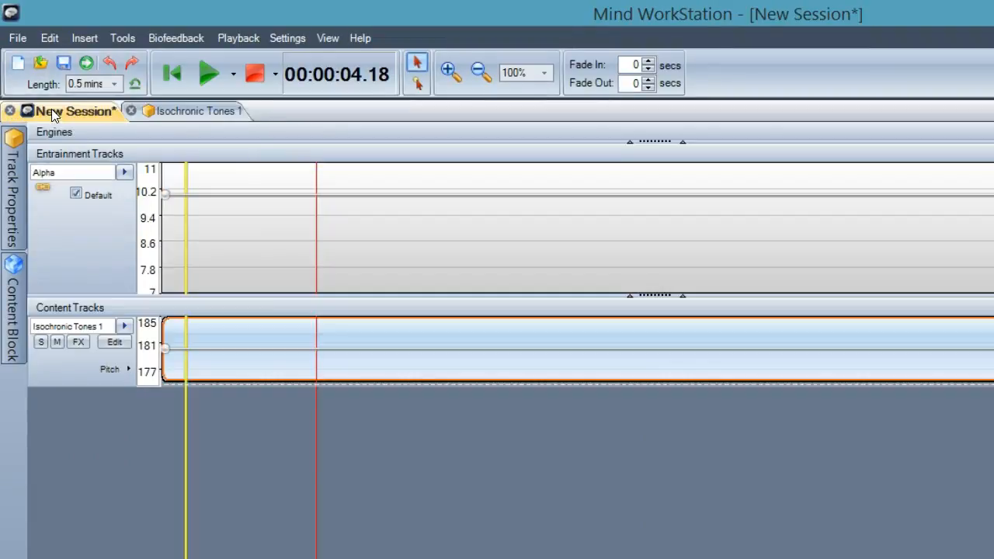
left_click(206, 78)
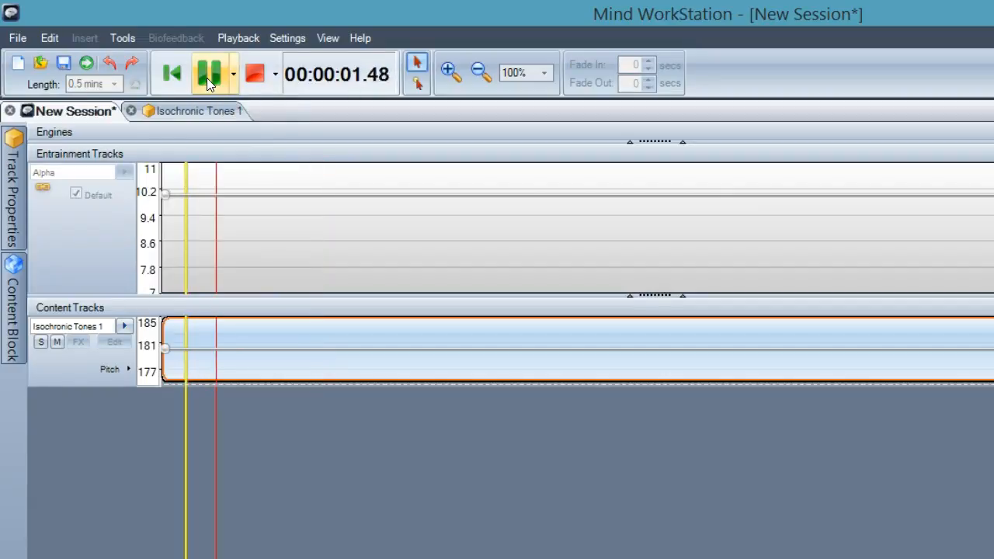
left_click(251, 80)
left_click(177, 80)
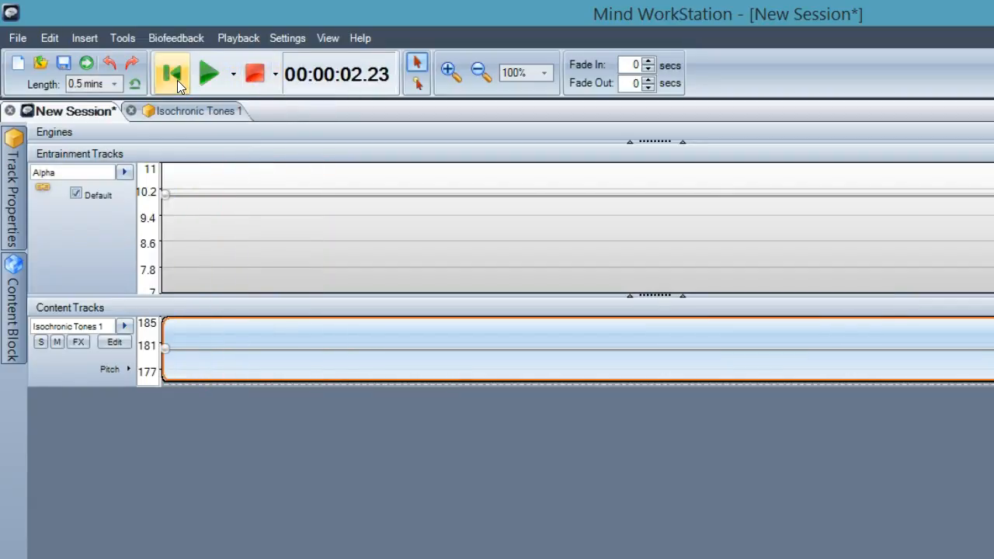
- Add the Amplitude Entrainment effect back to the Isochronic Tones 1 track
left_click(79, 342)
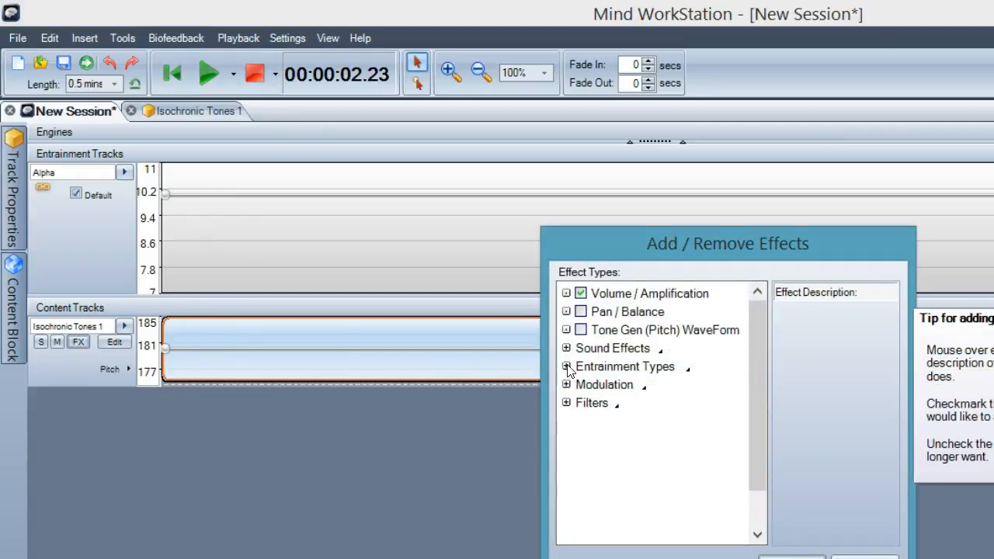
left_click(567, 367)
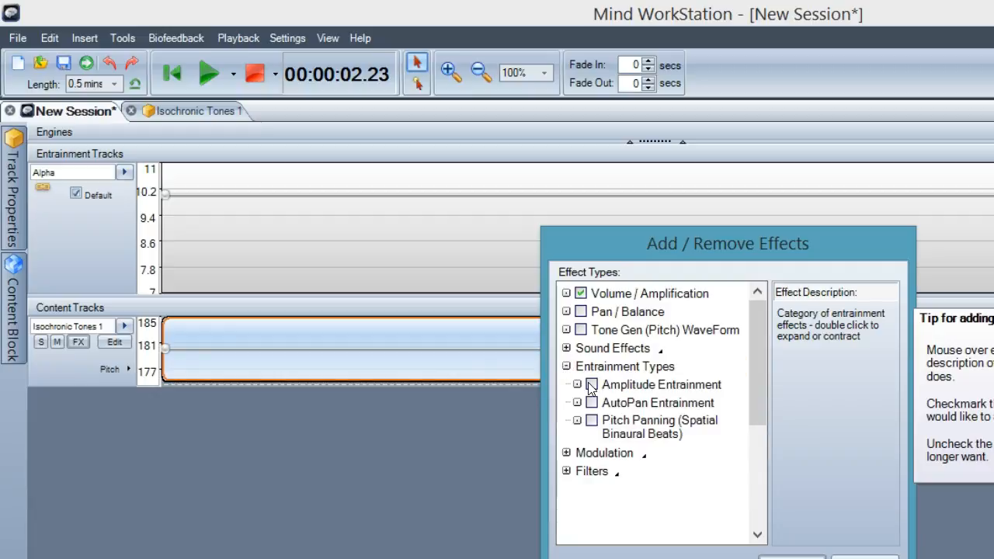
left_click(774, 556)
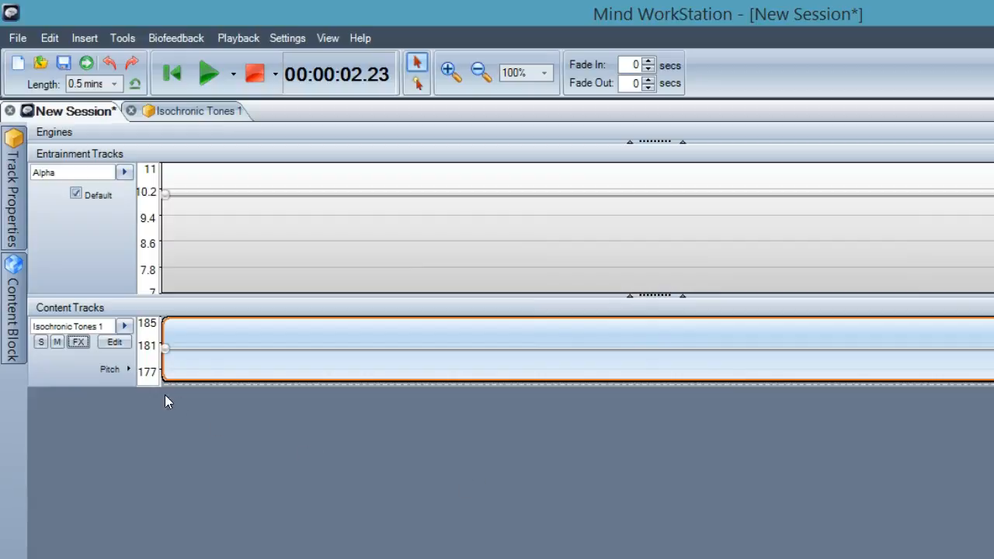
- Check the track's editable parameters with amplitude entrainment included, and play the session briefly to hear the pulsing
left_click(111, 366)
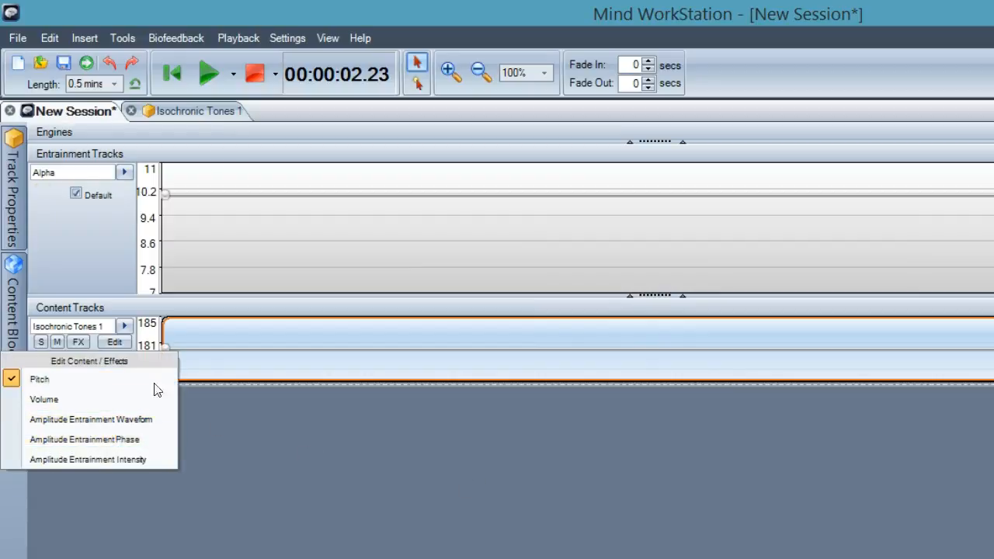
left_click(206, 76)
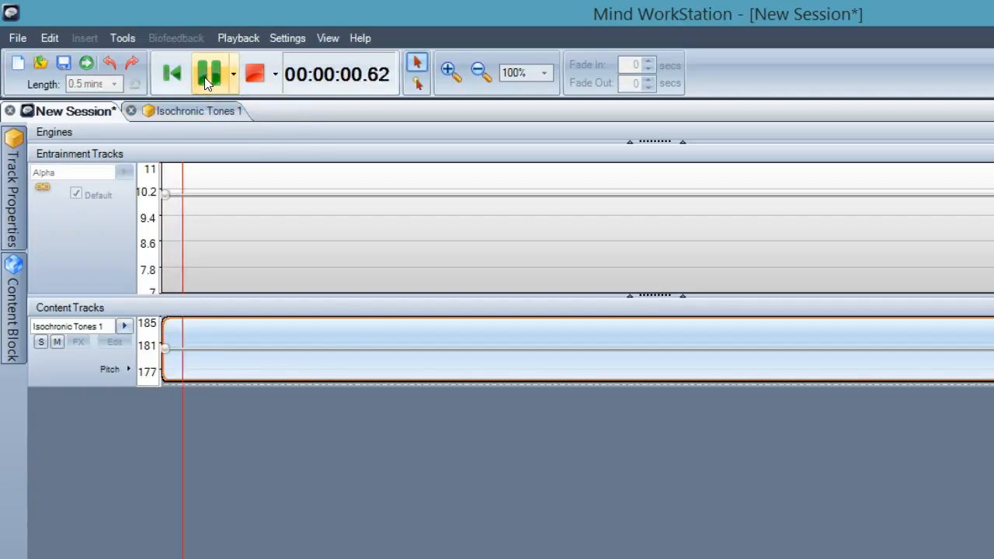
left_click(253, 74)
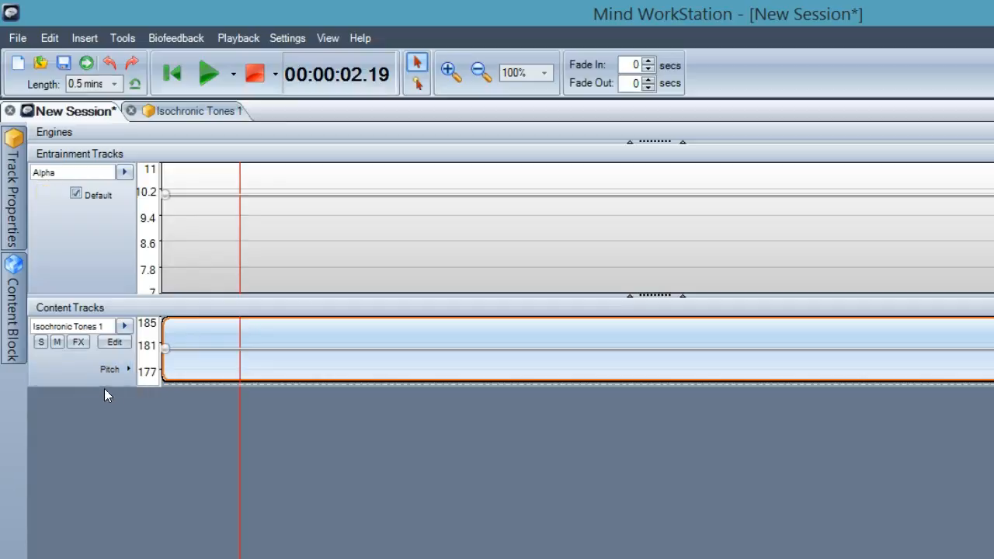
- Set the starting Amplitude Intensity node of the Isochronic Tones 1 track to 50 and play the track briefly
left_click(178, 114)
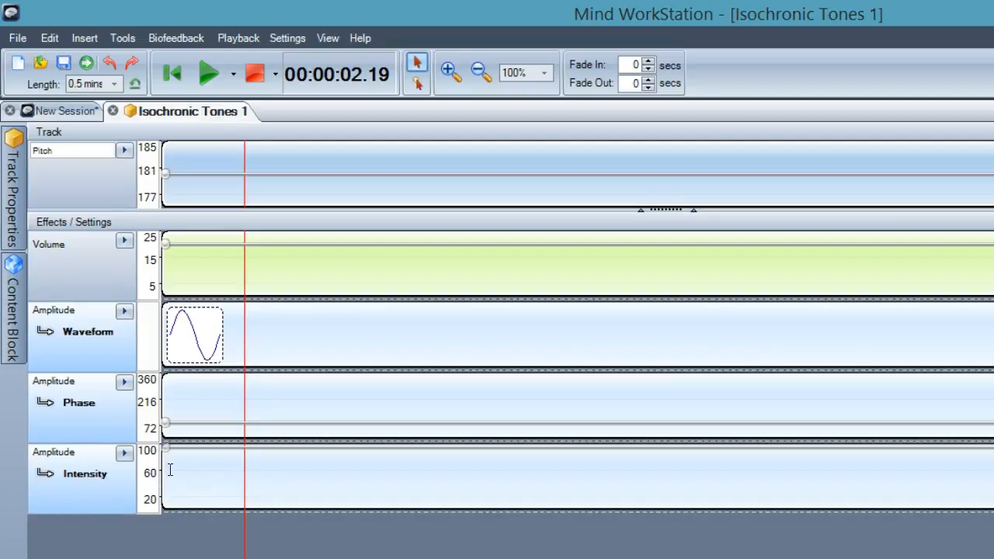
mouse_move(168, 458)
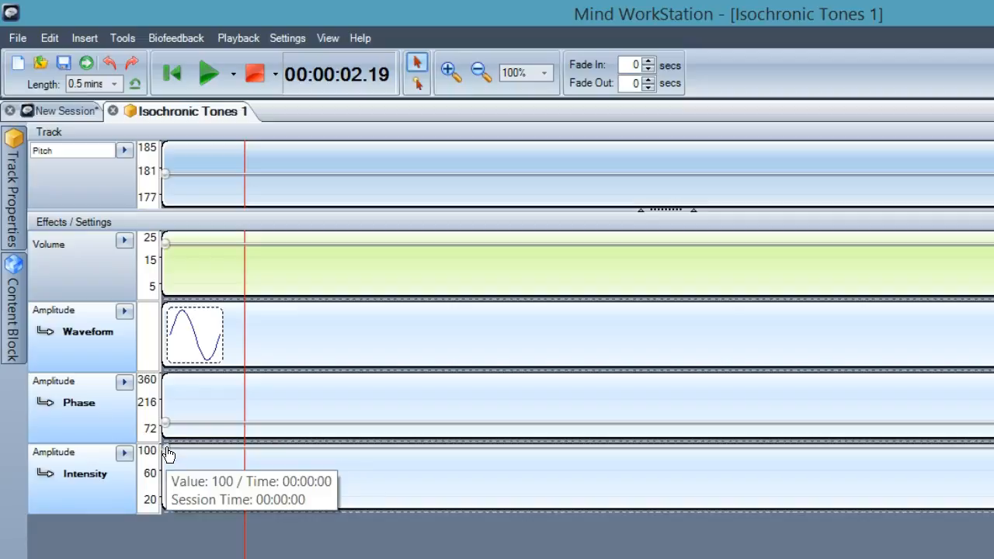
left_click(166, 448)
left_click_drag(166, 448, 168, 476)
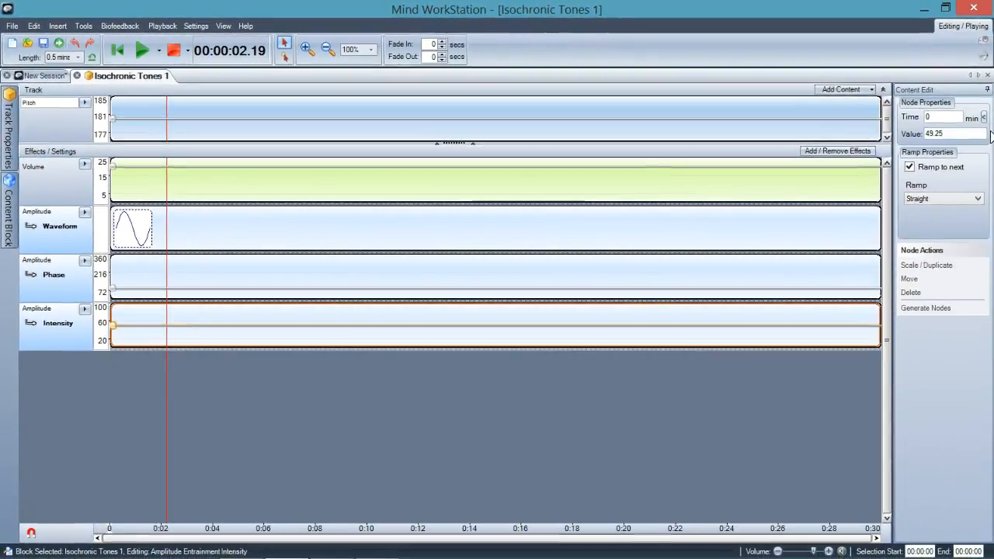
double_click(960, 134)
type("50")
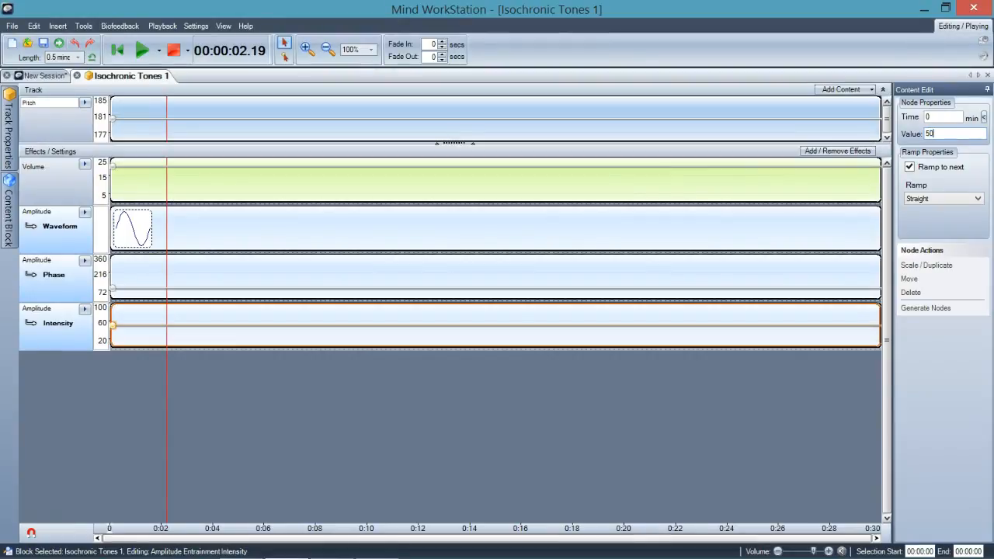
left_click(932, 117)
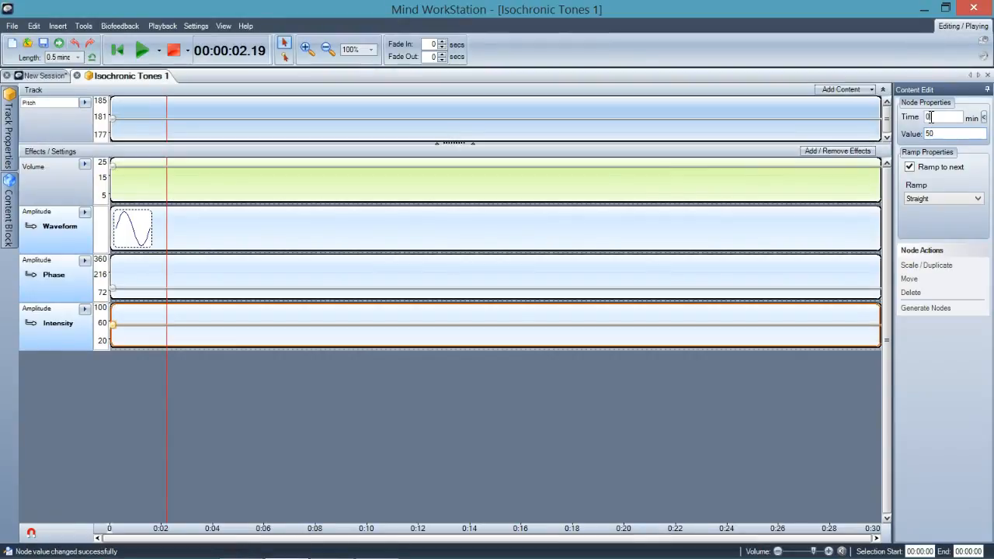
left_click(139, 52)
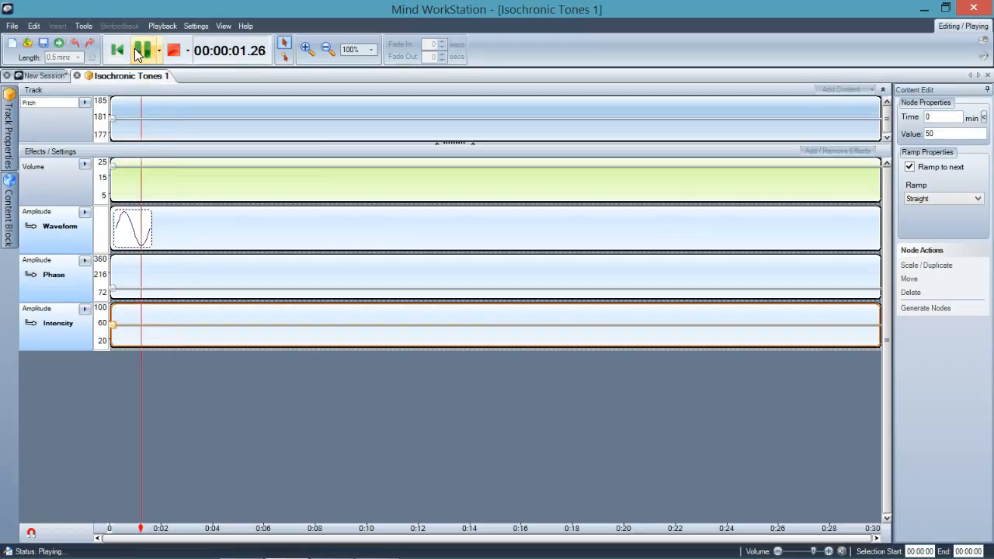
left_click(172, 51)
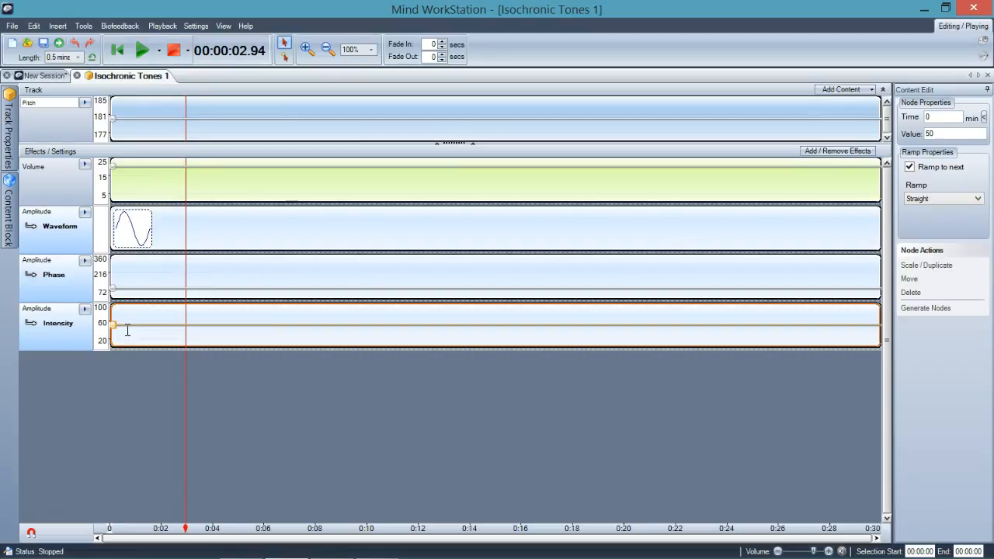
- Lower the starting Amplitude Intensity node to 0 and play the track briefly
double_click(941, 134)
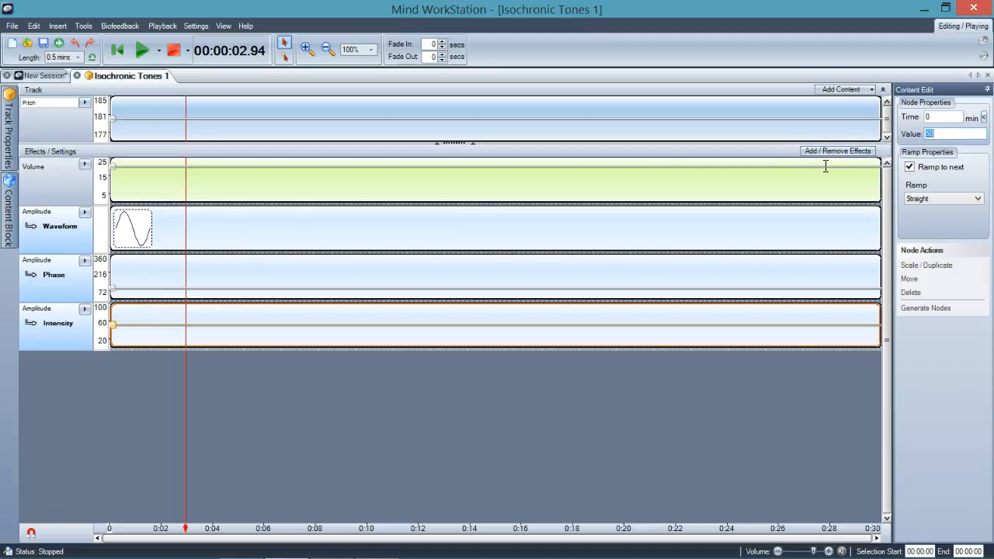
left_click_drag(114, 325, 111, 357)
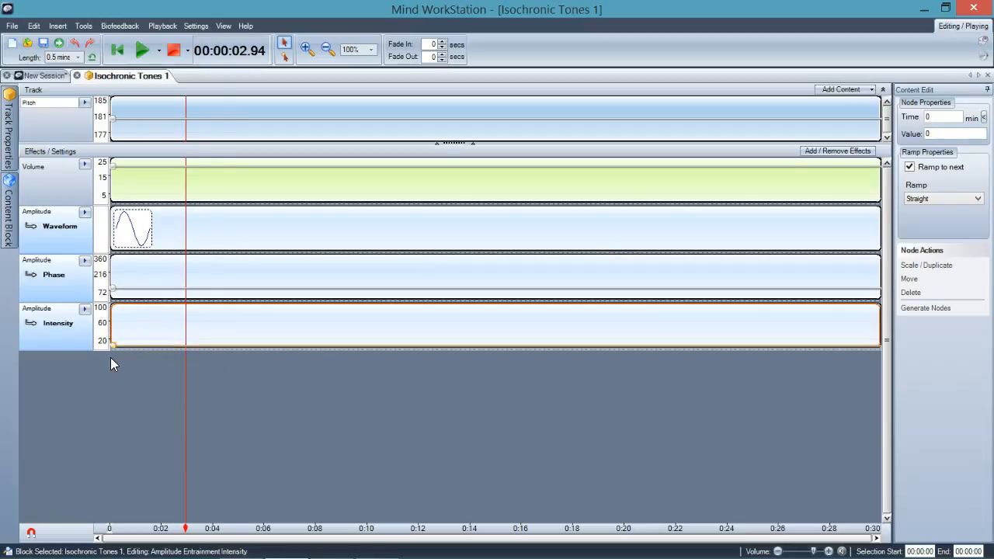
left_click(142, 51)
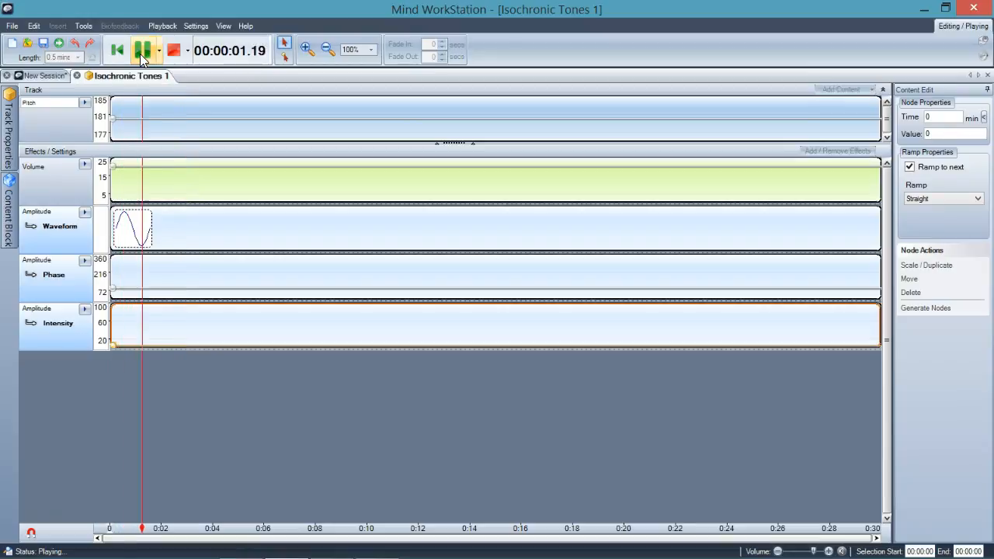
left_click(174, 51)
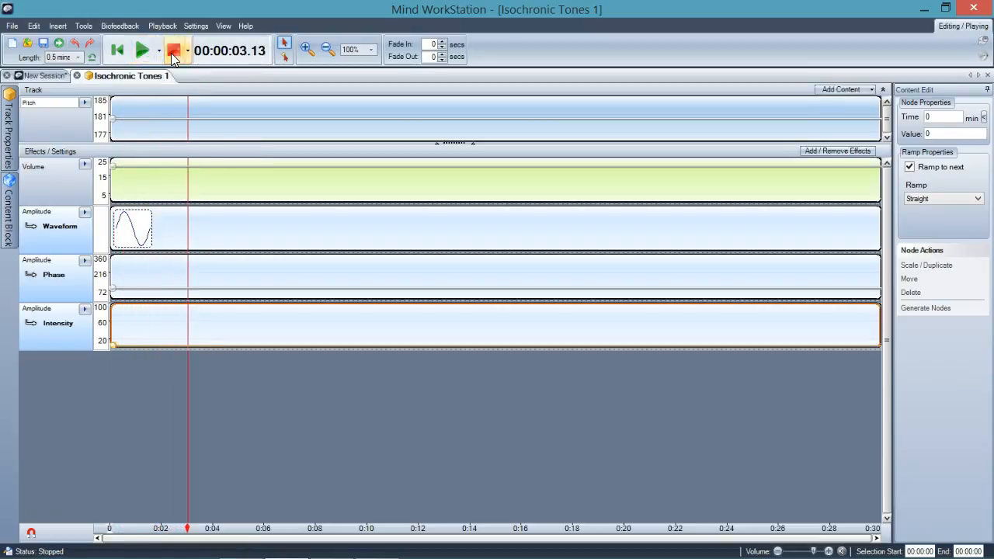
- Set the starting Amplitude Intensity node to 10 and play the track briefly
left_click(113, 344)
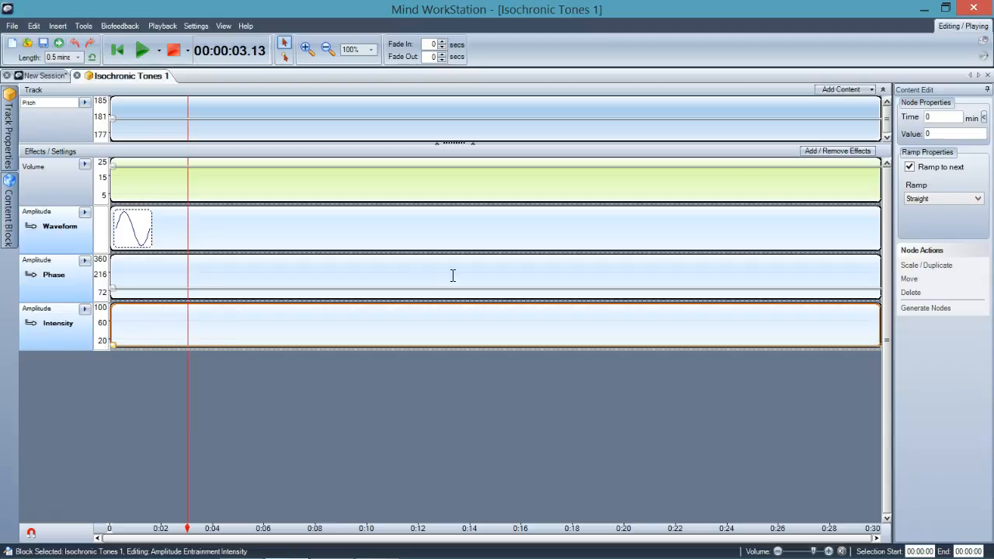
left_click(937, 135)
key("BackSpace")
type("10")
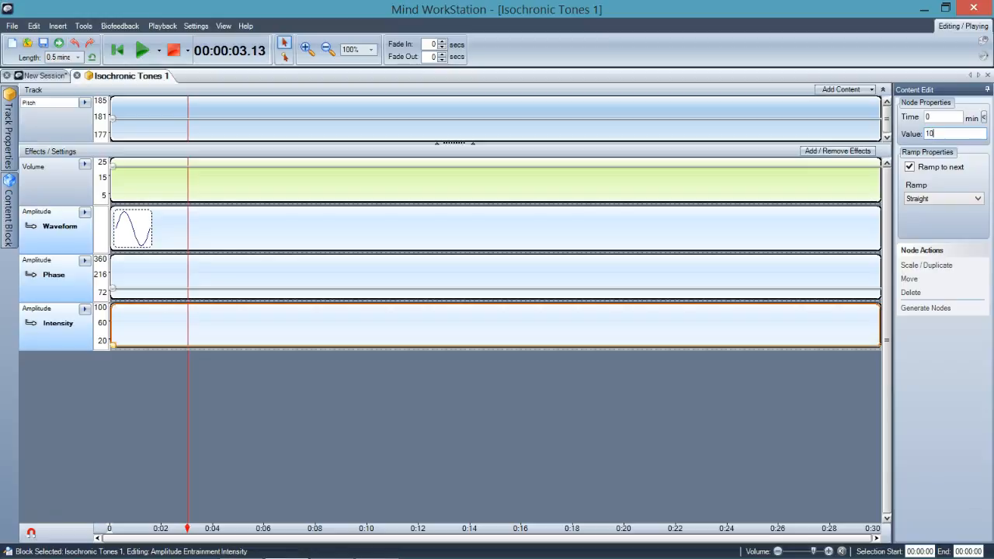
left_click(935, 115)
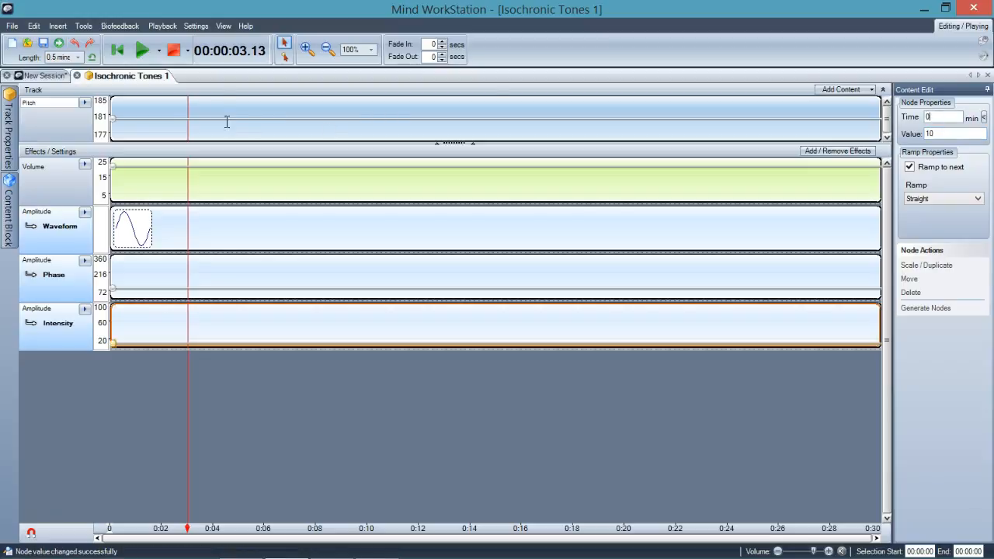
left_click(136, 52)
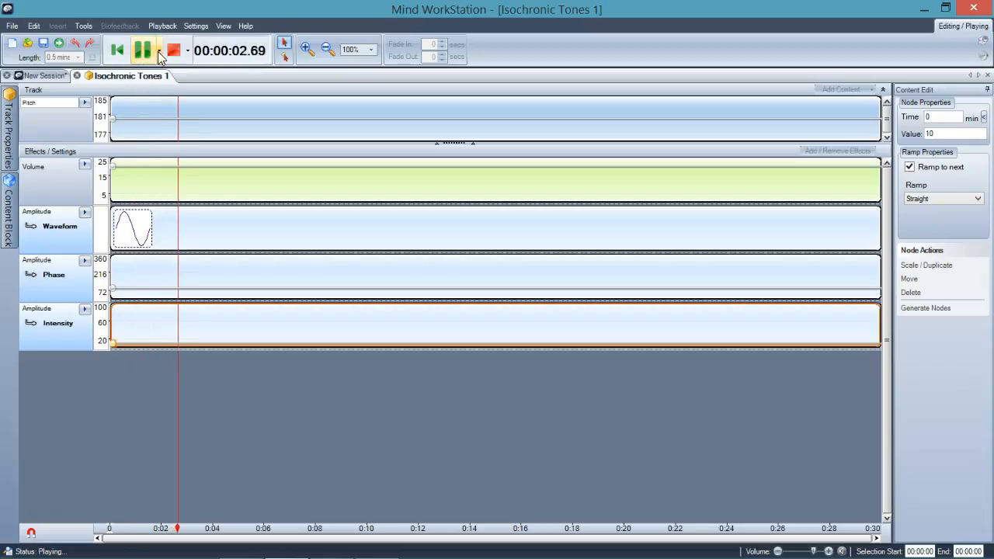
left_click(174, 51)
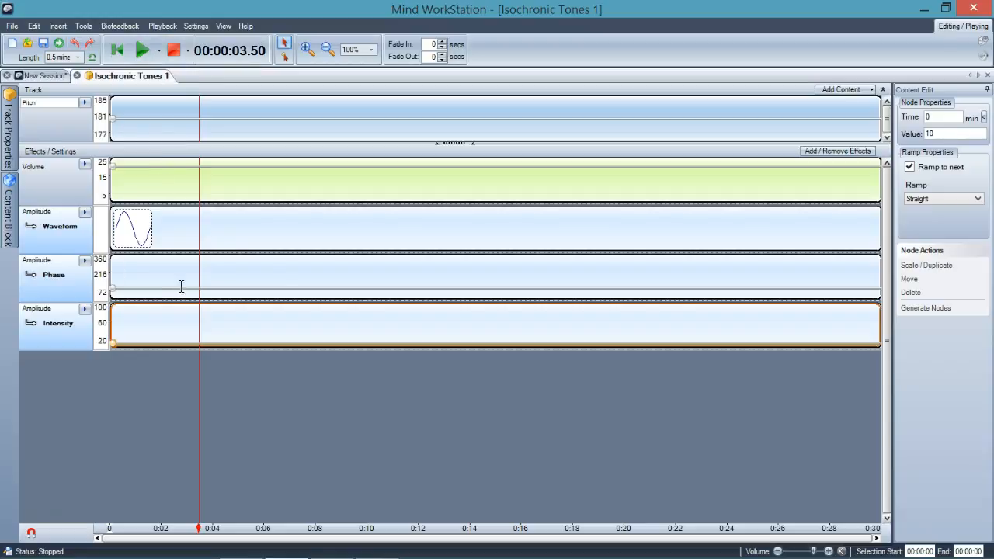
- Set the starting Amplitude Intensity node to 30 and play the track briefly
left_click_drag(945, 136, 912, 138)
type("30")
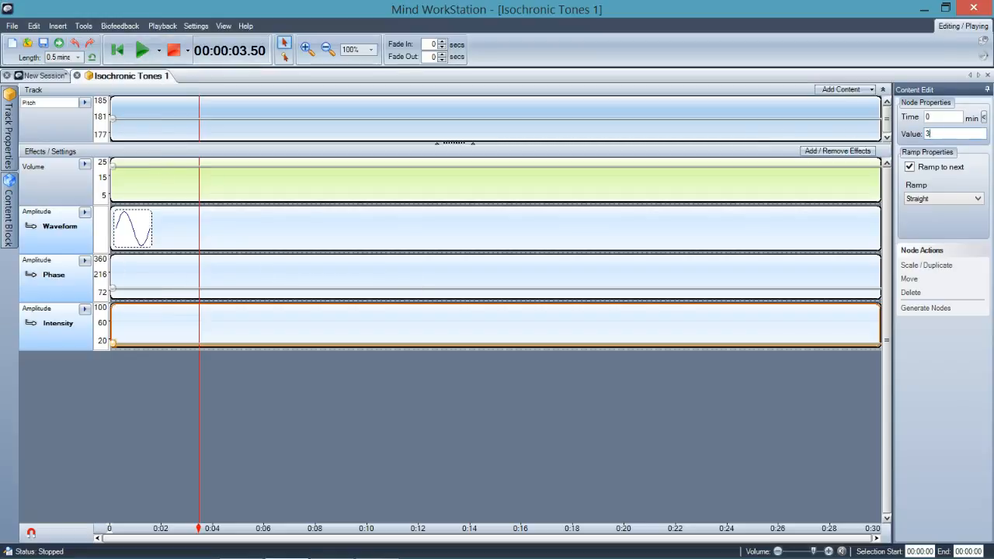
left_click(947, 117)
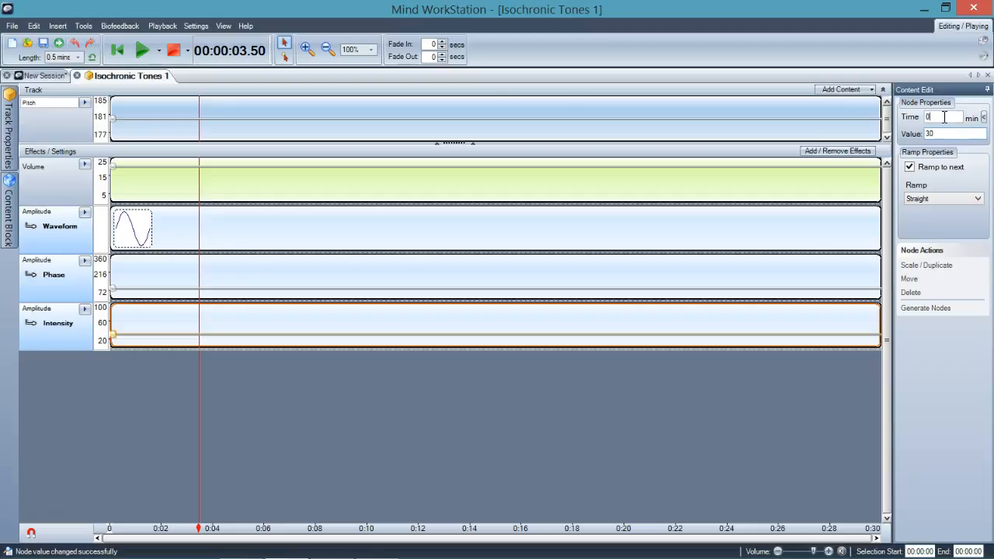
left_click(143, 51)
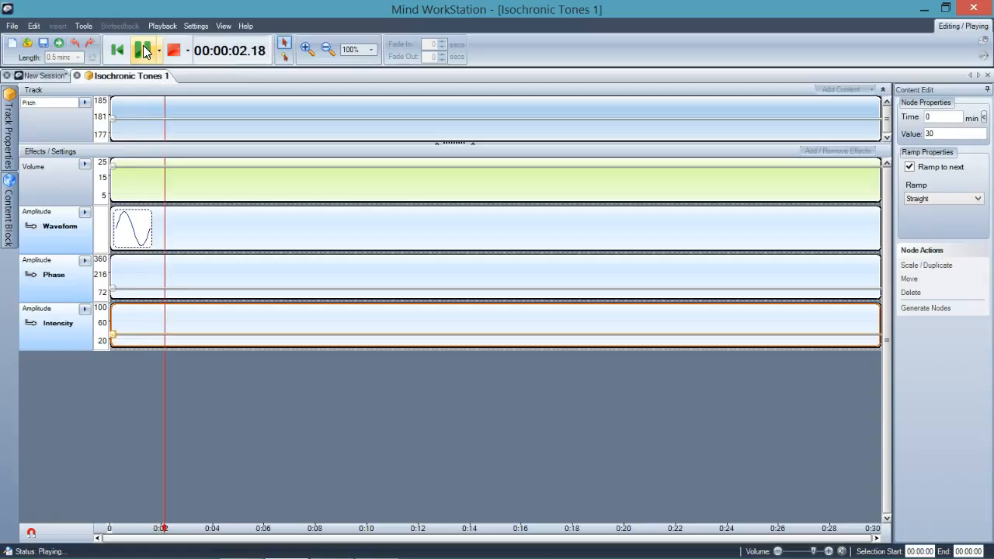
left_click(172, 52)
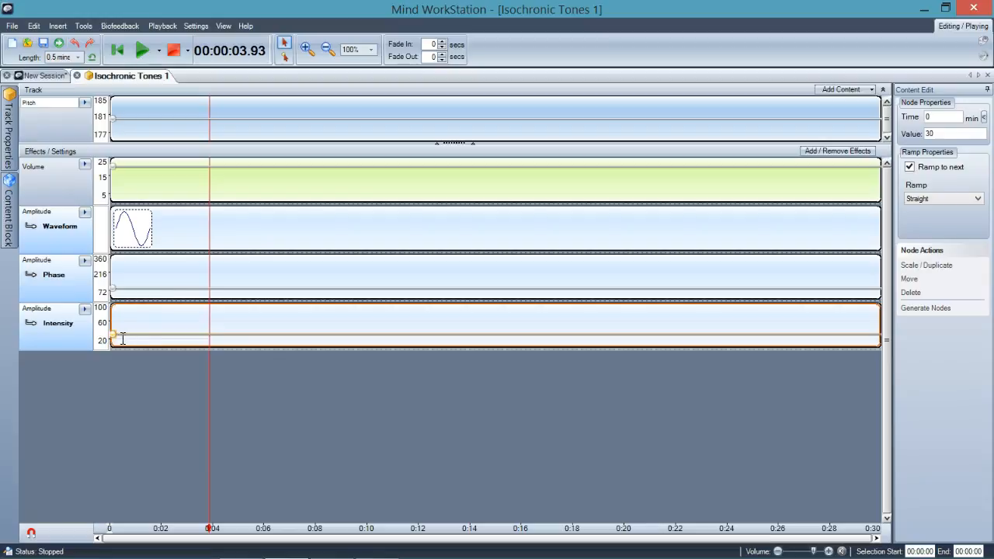
- Raise the starting Amplitude Intensity node back to 100 and play the track briefly
left_click_drag(114, 334, 113, 307)
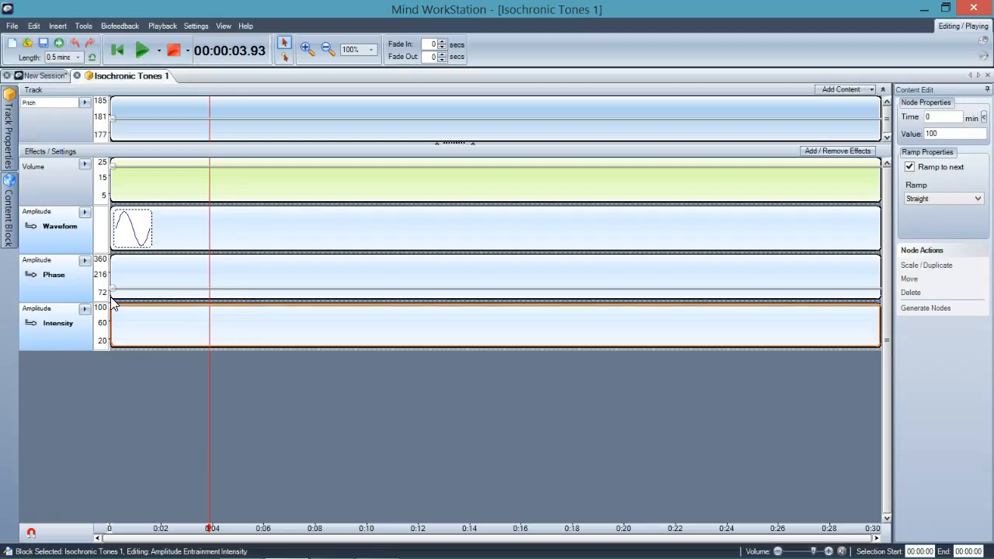
left_click(142, 51)
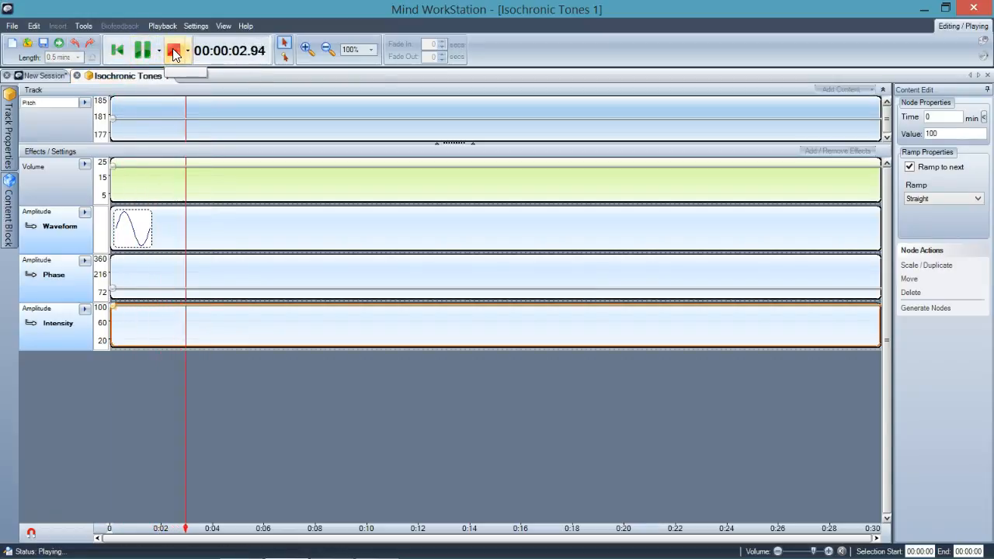
left_click(174, 51)
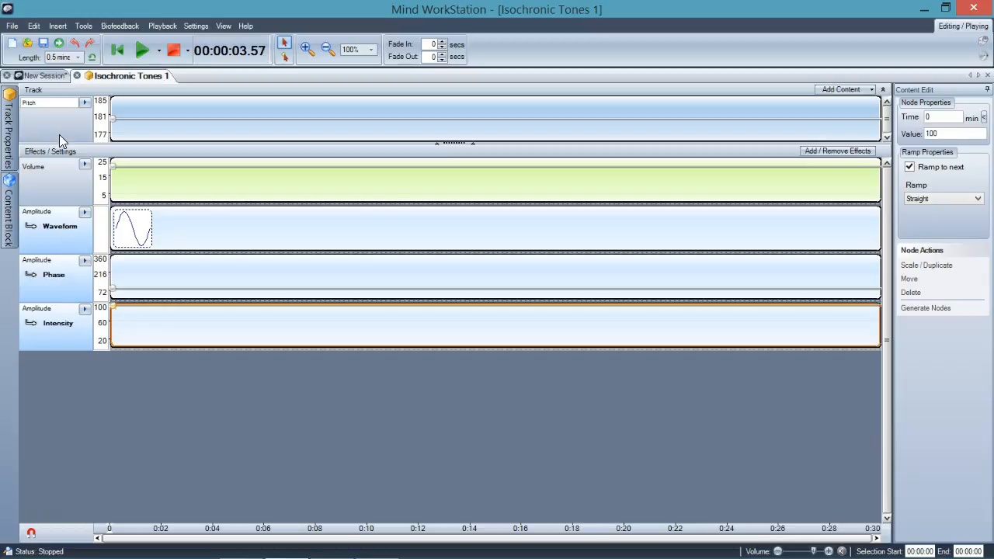
- Return to the New Session overview and check the starting pitch node of the Isochronic Tones 1 track
left_click(48, 72)
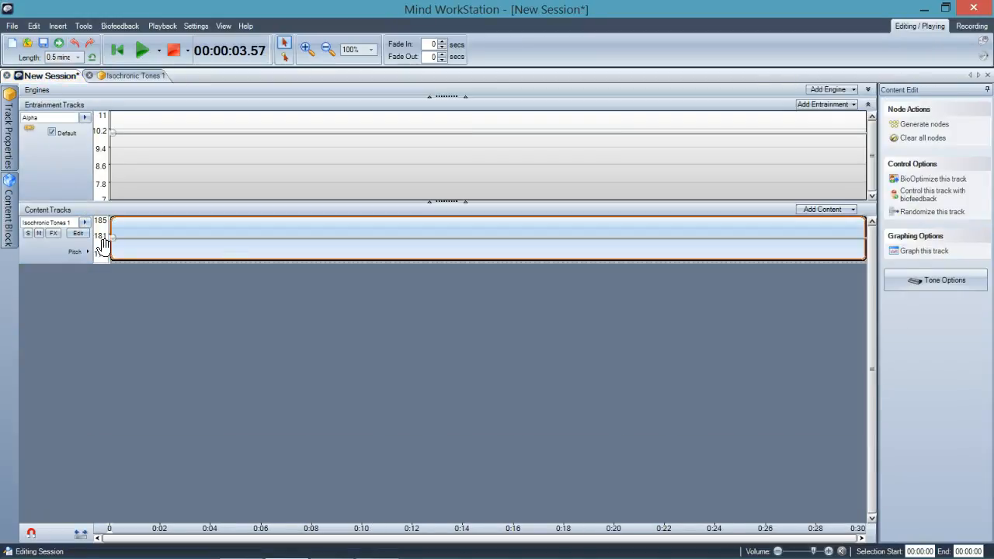
mouse_move(116, 241)
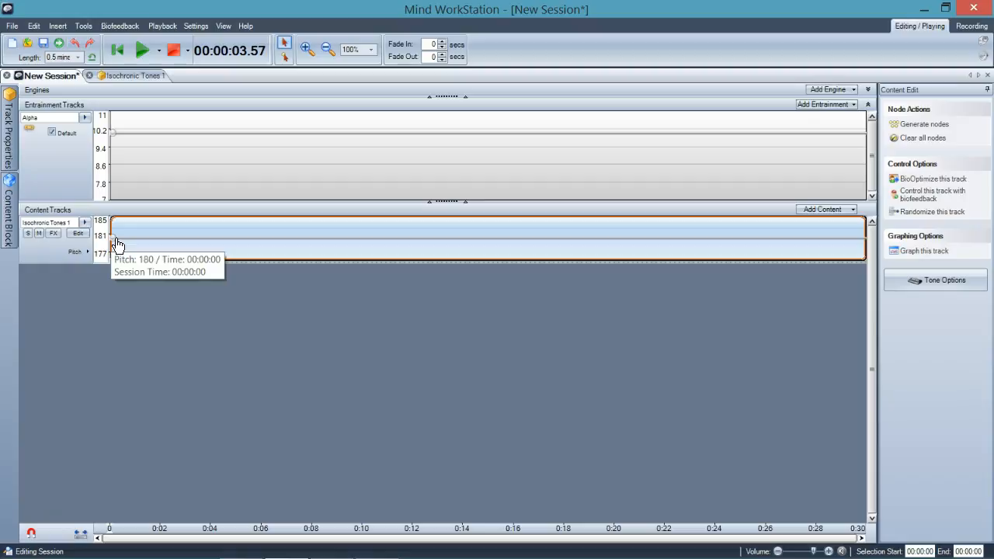